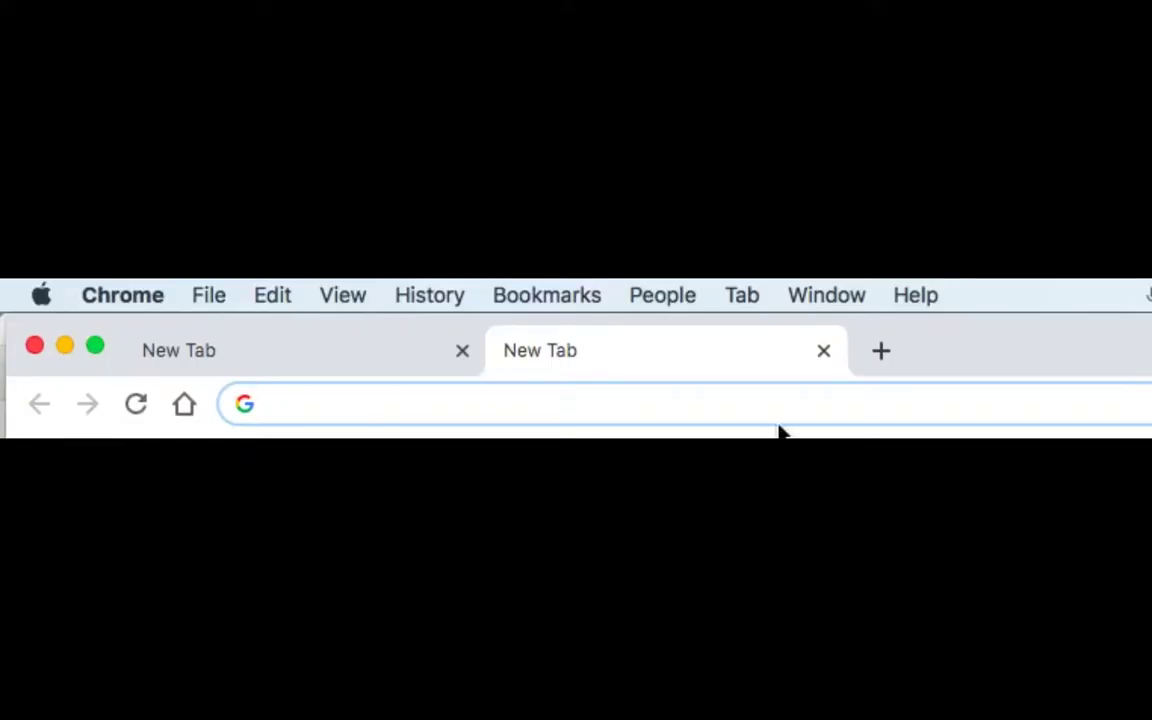
- Detach the second New Tab into its own Chrome window and tile it in Split View beside the Bootstrap Workbook PDF
drag(624, 348, 792, 347)
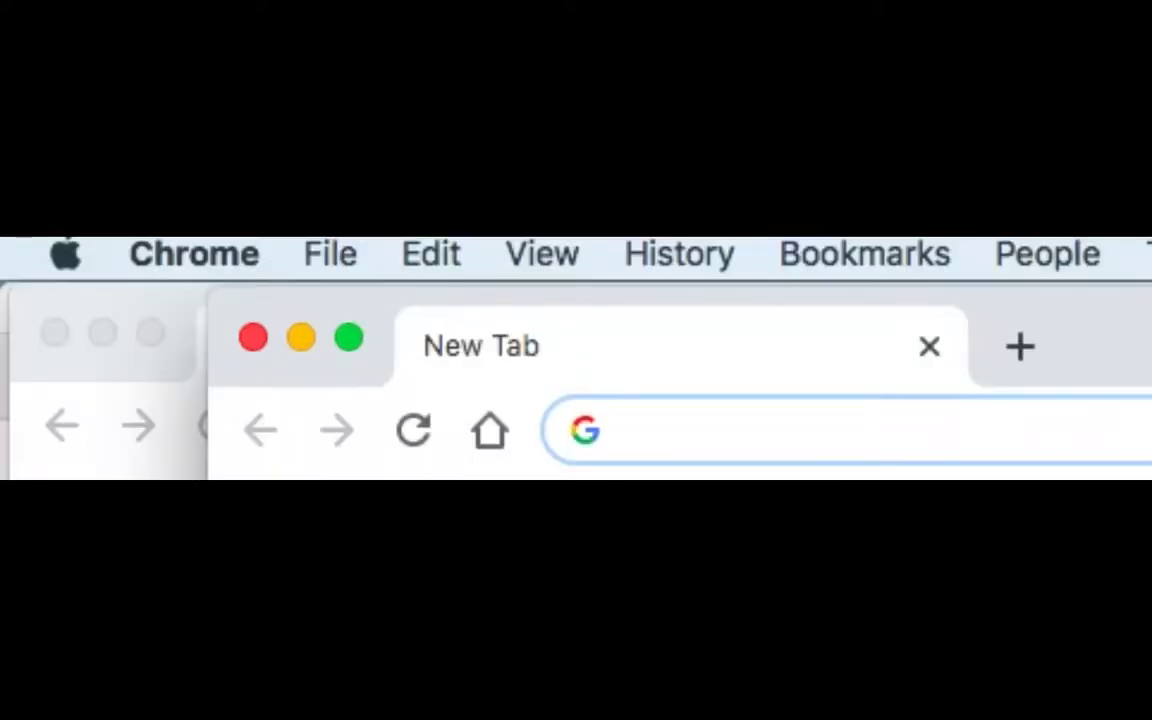
click(352, 340)
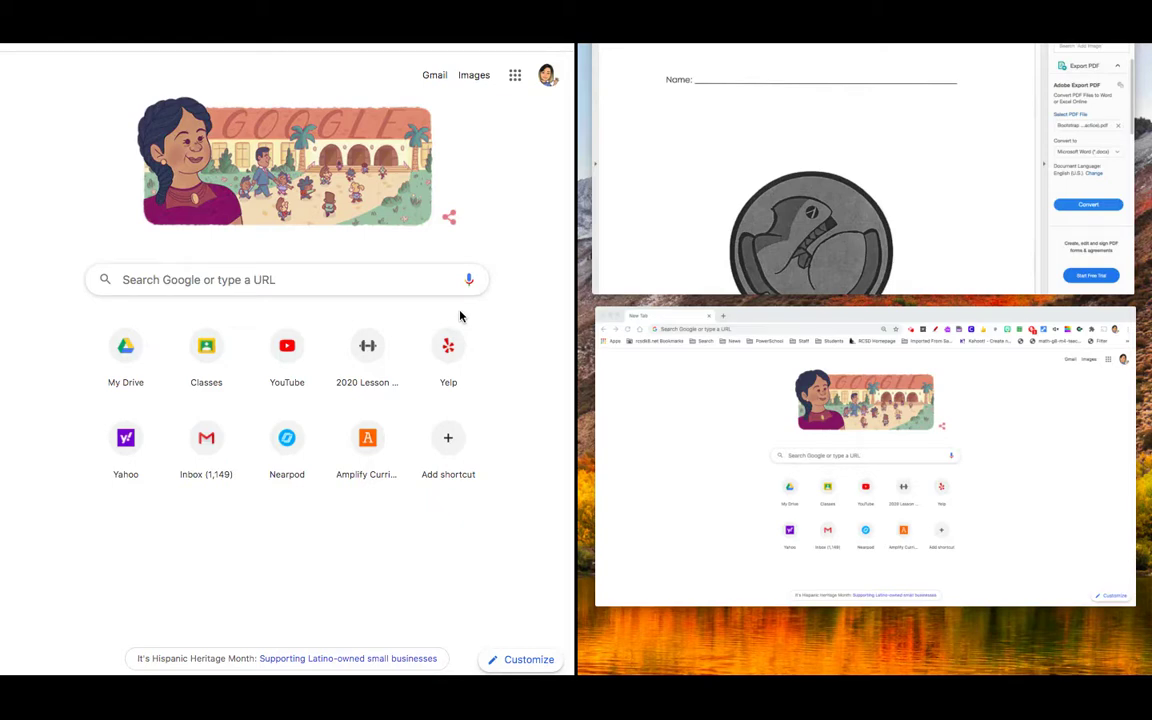
click(742, 89)
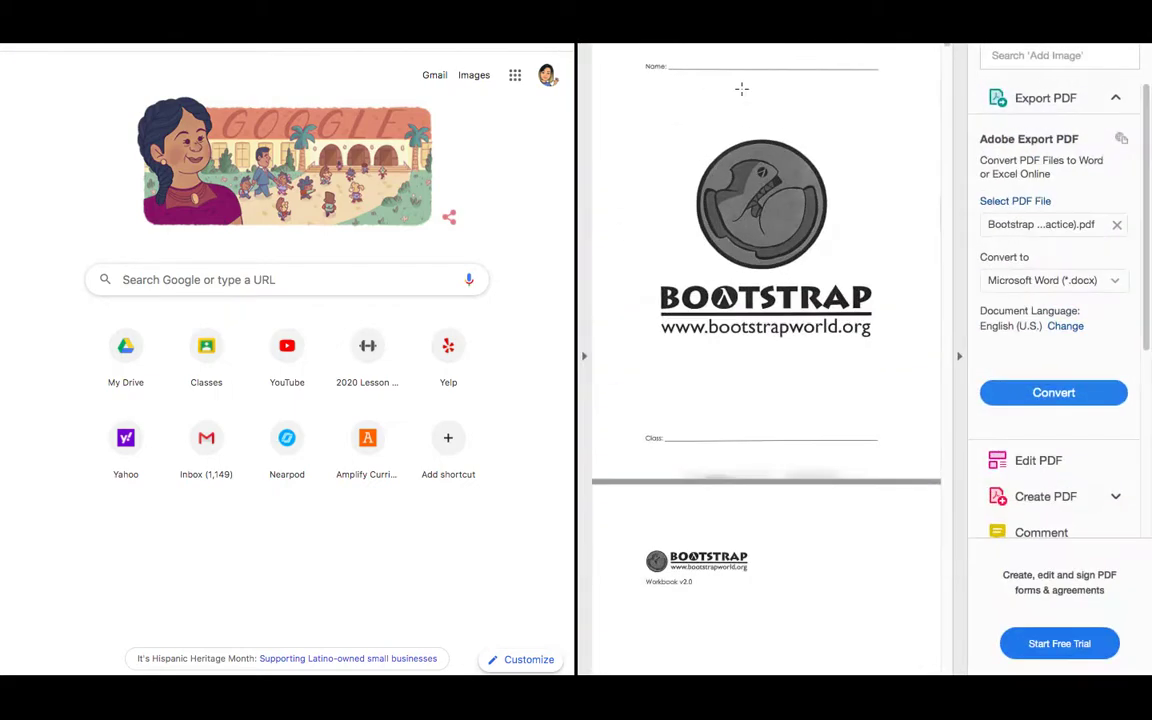
- Narrow and widen the Chrome pane beside the workbook's Bootstrap Units page, and exit Split View from the Chrome window
scroll(836, 298, down, 10)
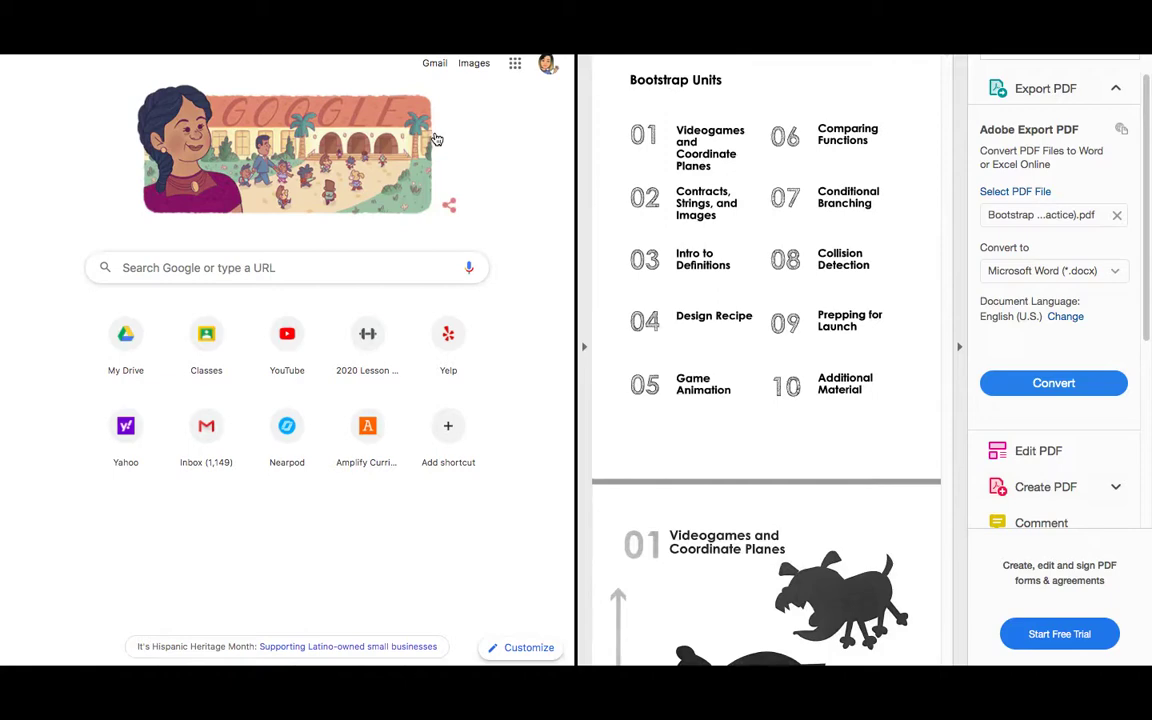
drag(575, 233, 211, 234)
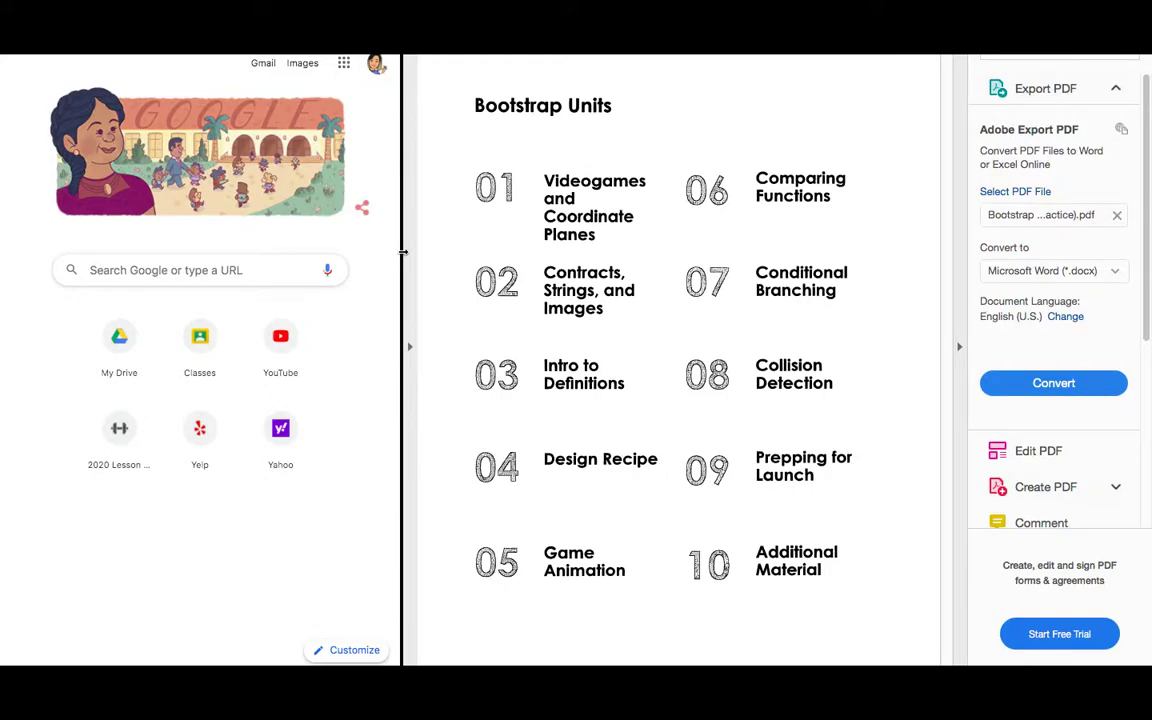
drag(403, 252, 871, 258)
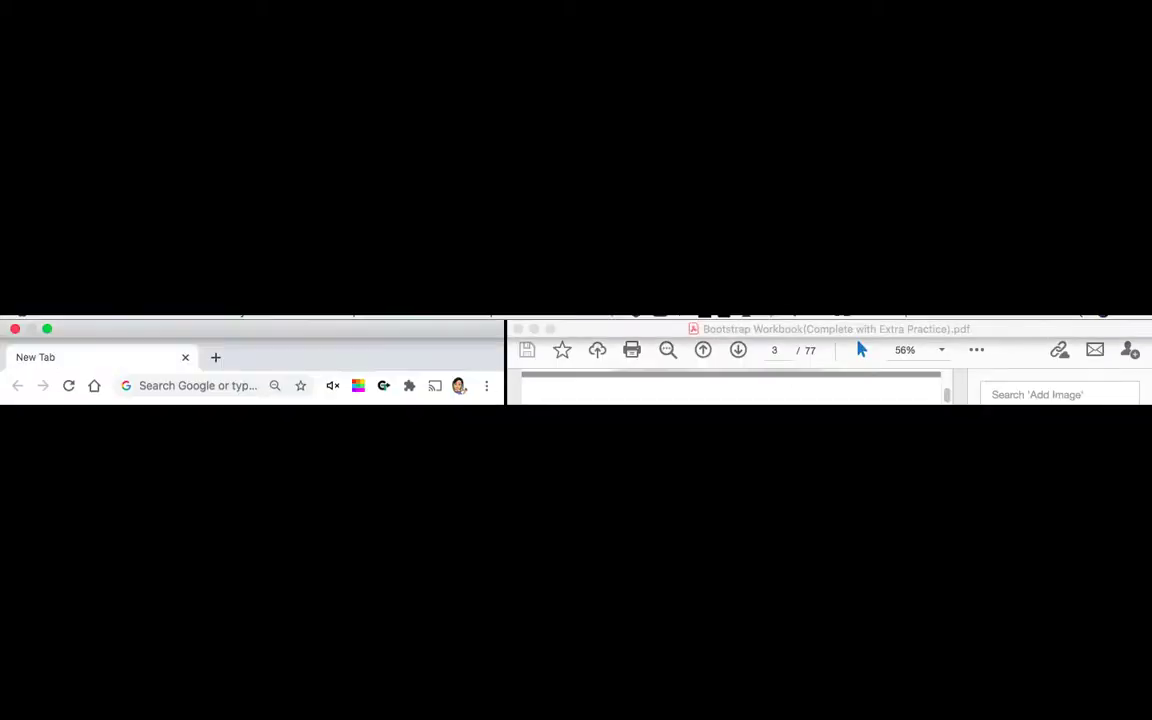
click(47, 333)
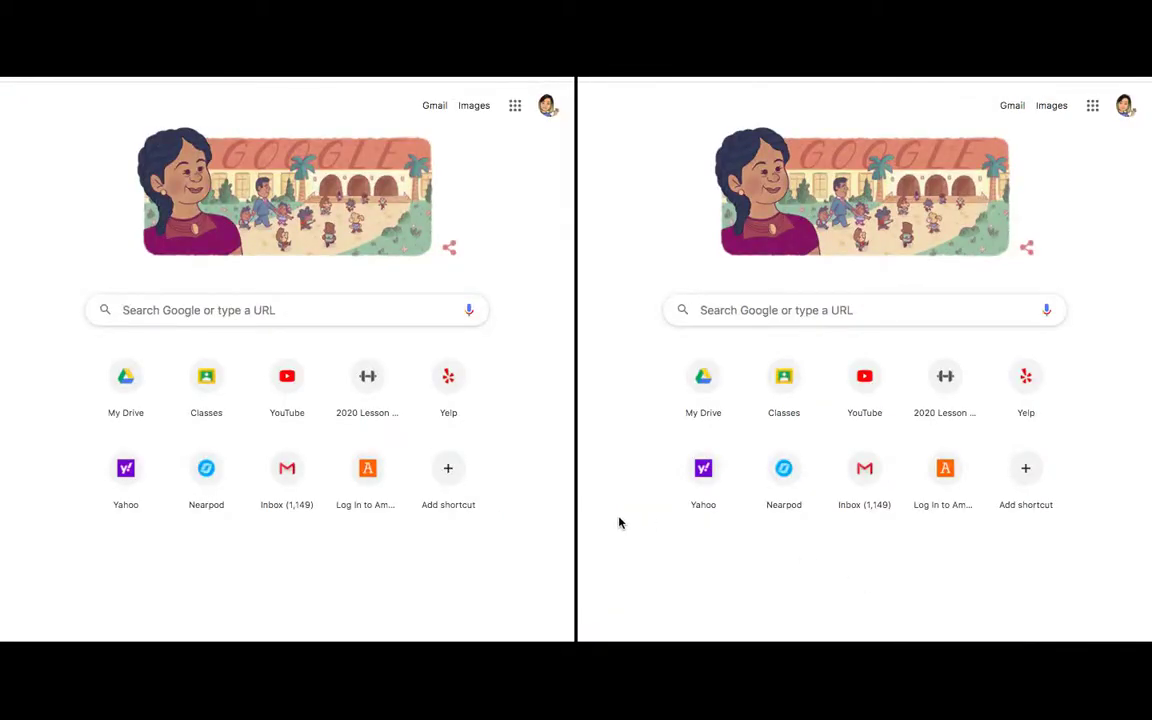
- Visit each full-screen space in turn through Mission Control, from the Chrome pair to the Chrome and Acrobat Reader split
key(ctrl+Up)
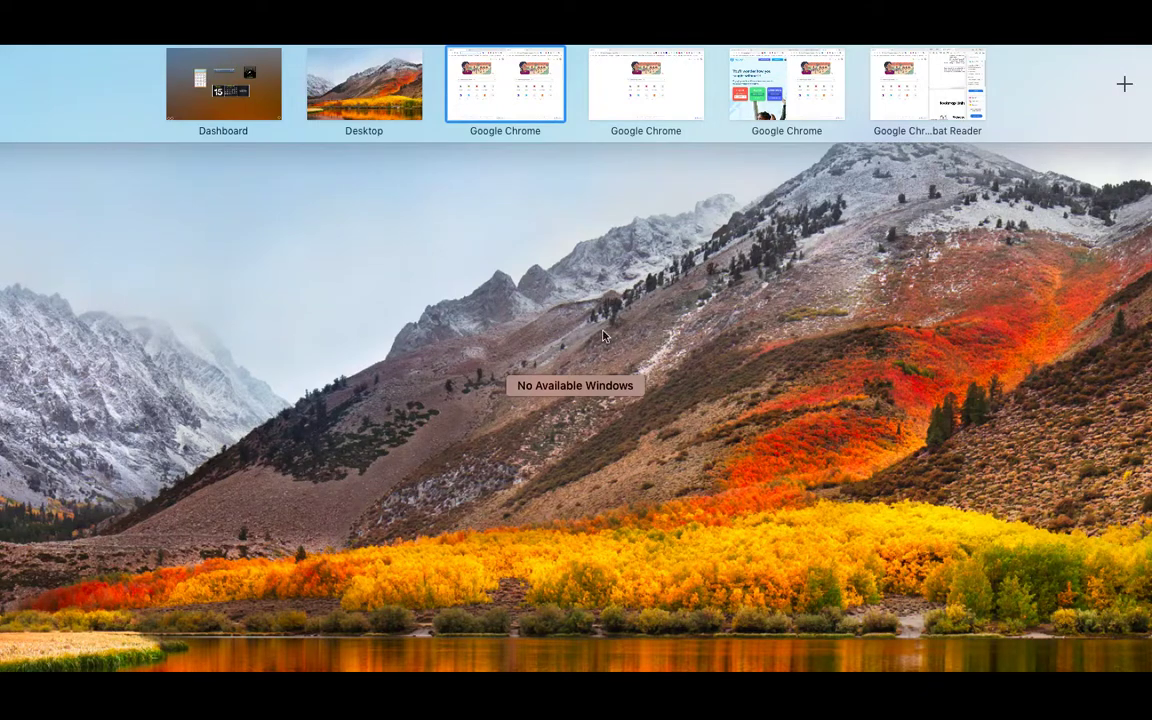
click(452, 75)
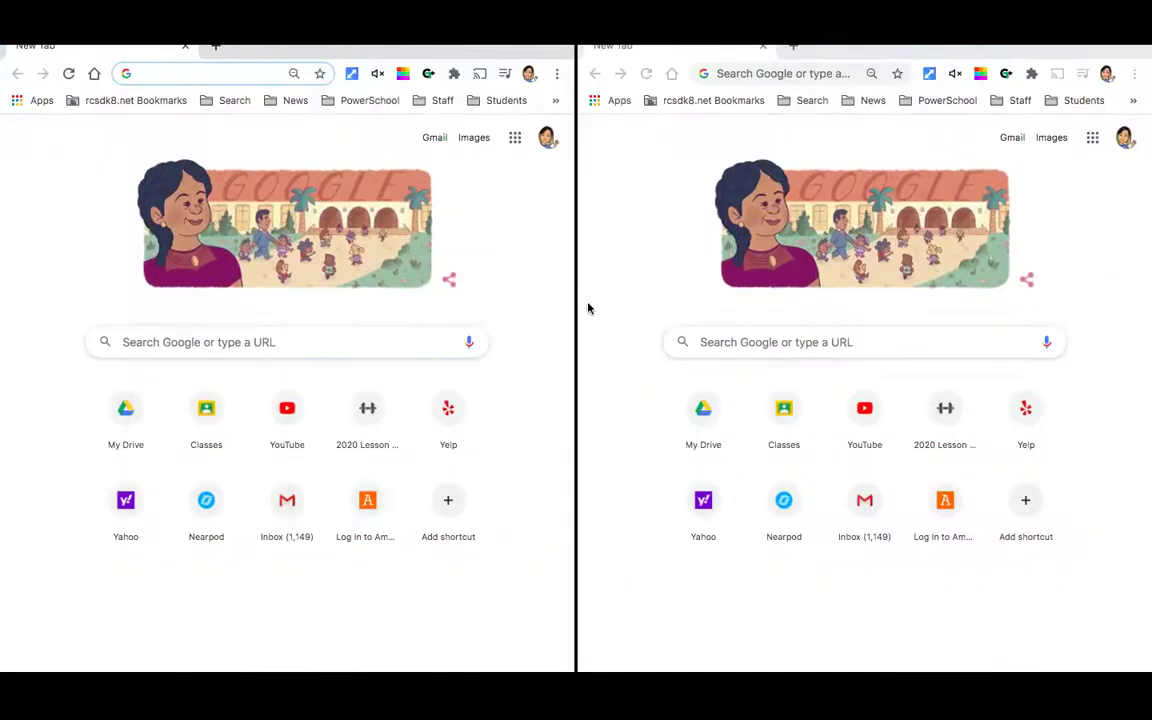
key(ctrl+Up)
click(633, 102)
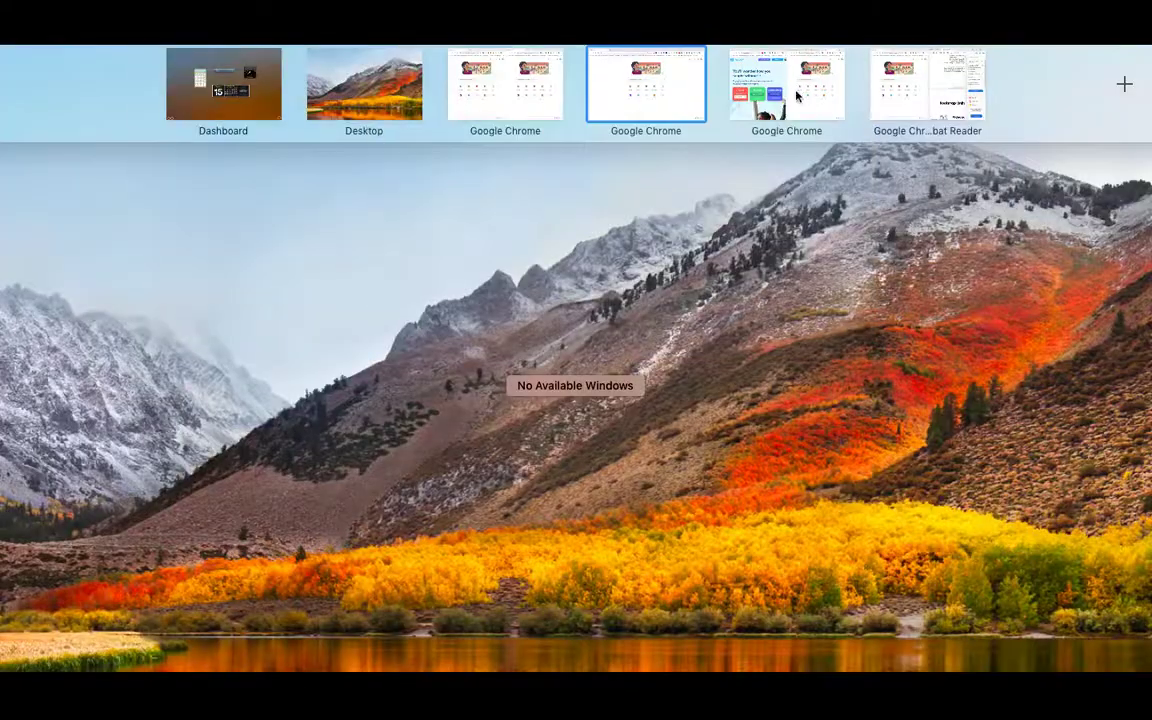
click(812, 88)
key(ctrl+Up)
click(928, 101)
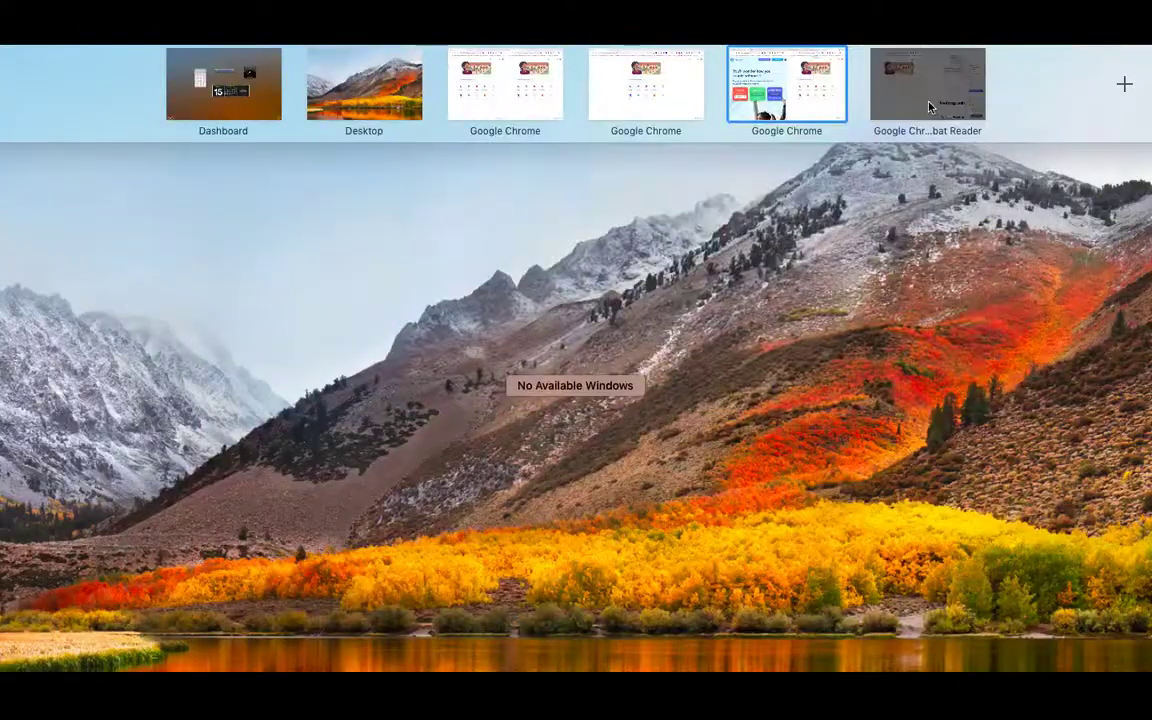
- Return to the desktop space and open the Trackpad settings in System Preferences
key(ctrl+Up)
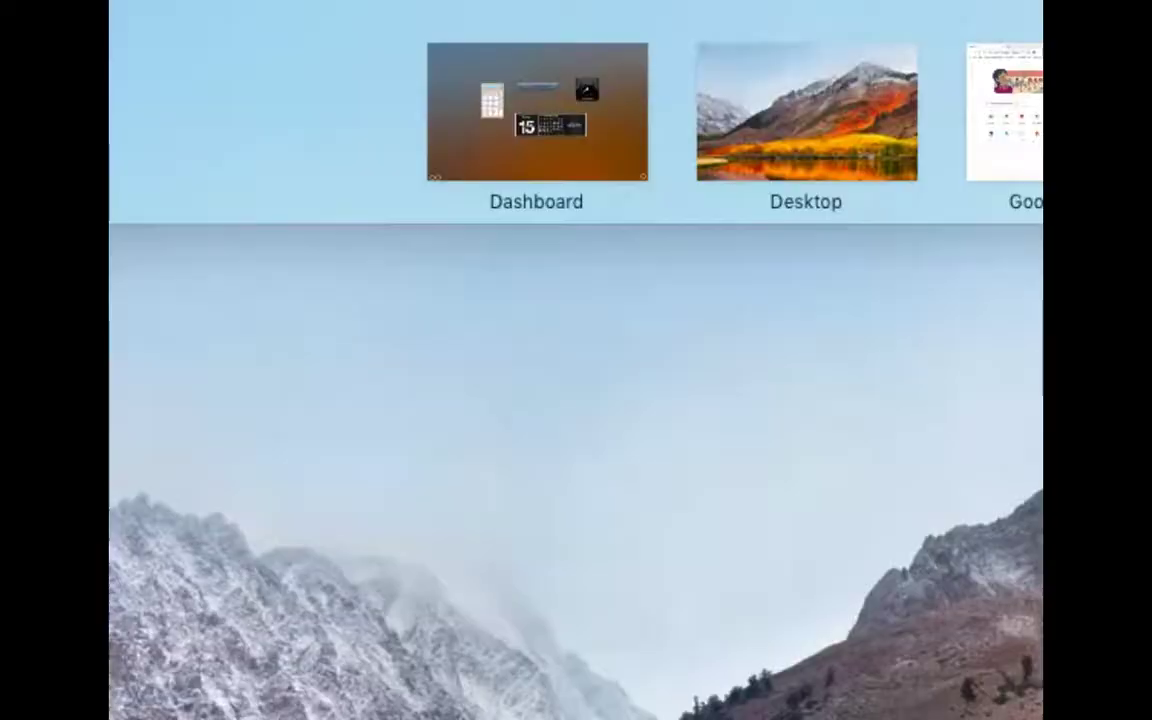
click(862, 451)
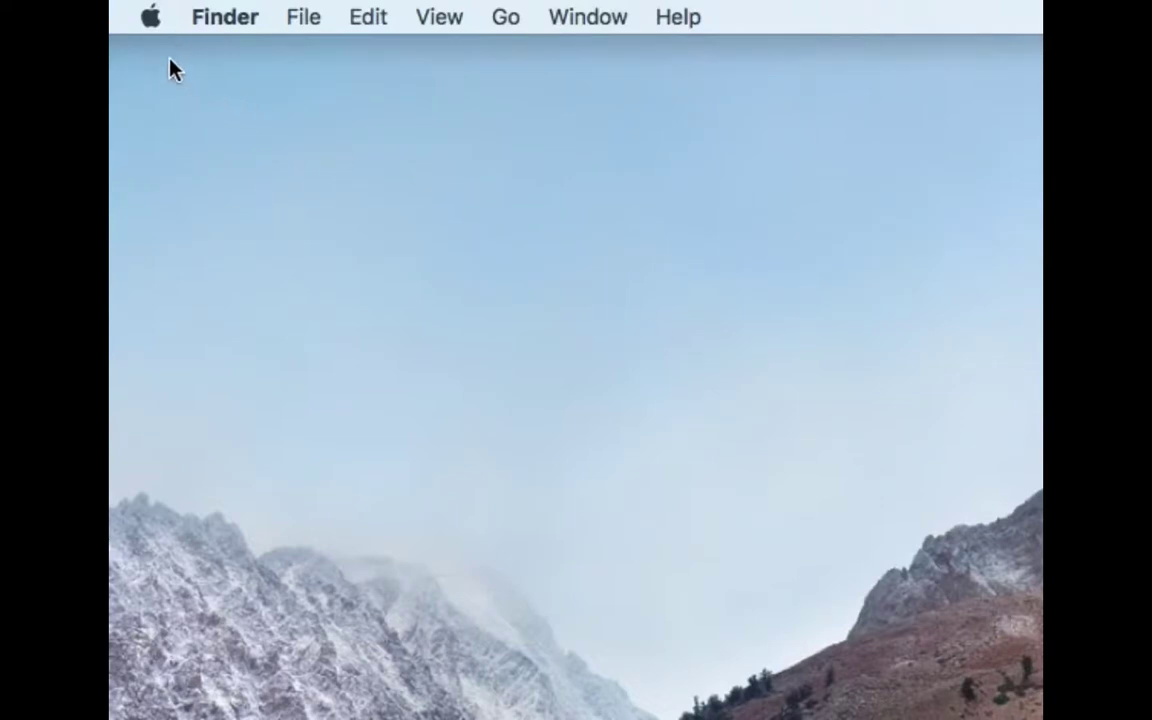
click(153, 17)
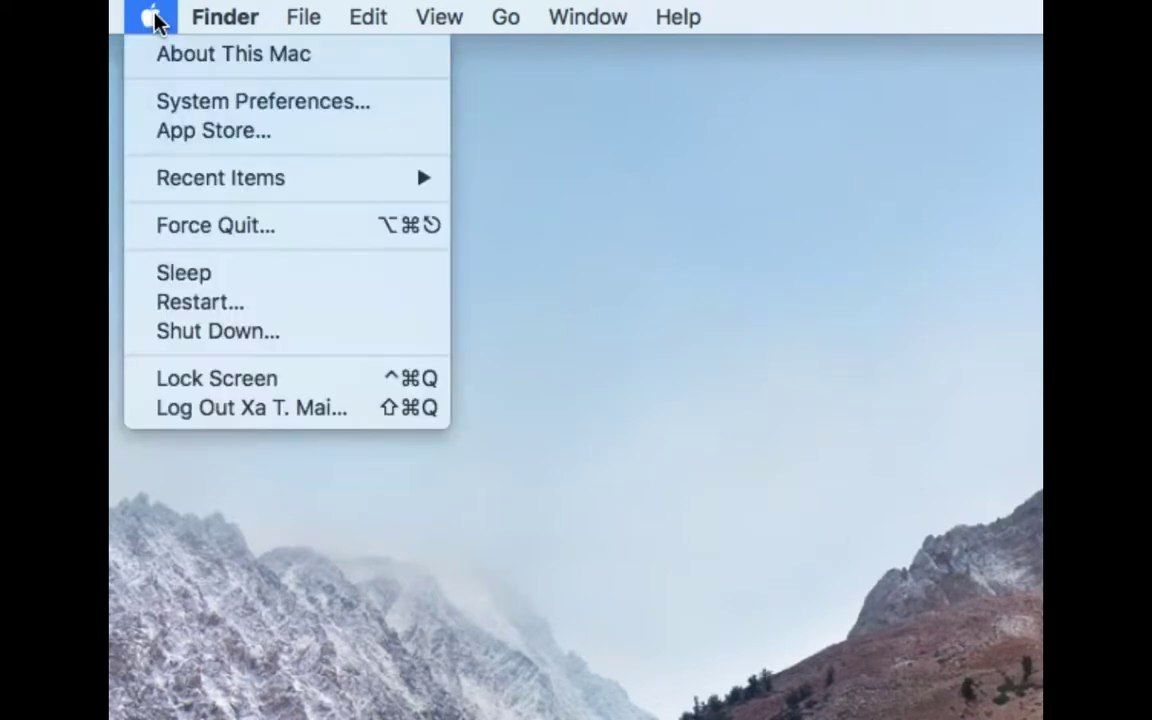
click(208, 104)
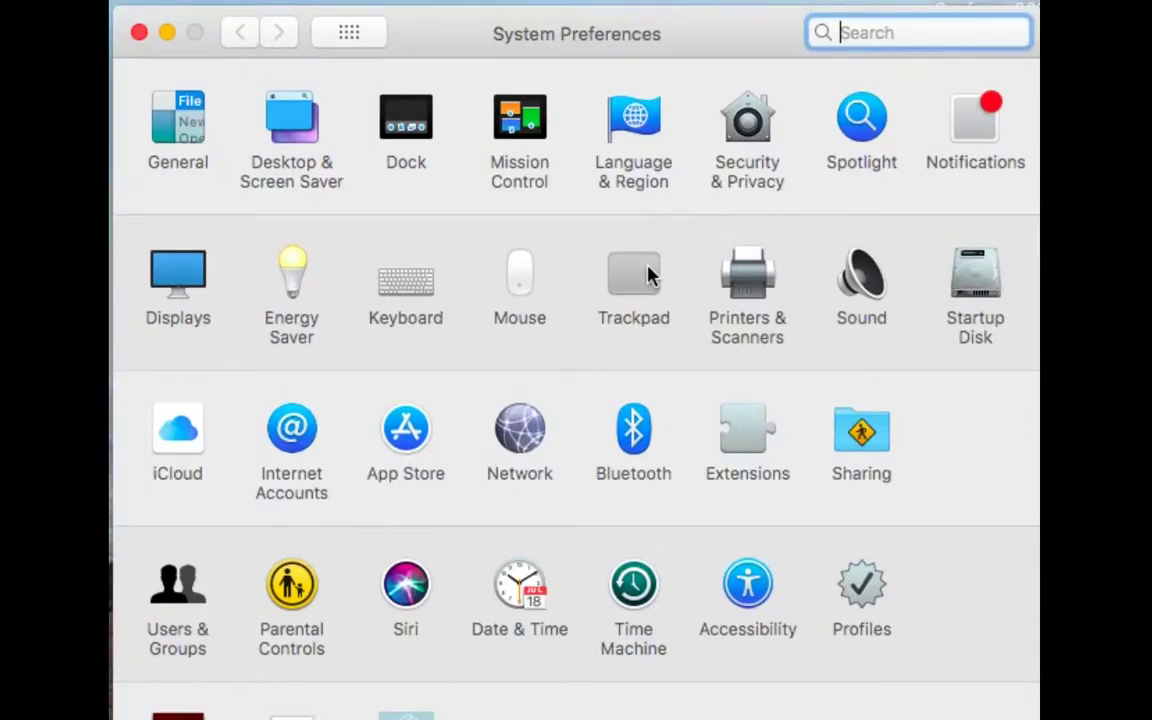
click(648, 273)
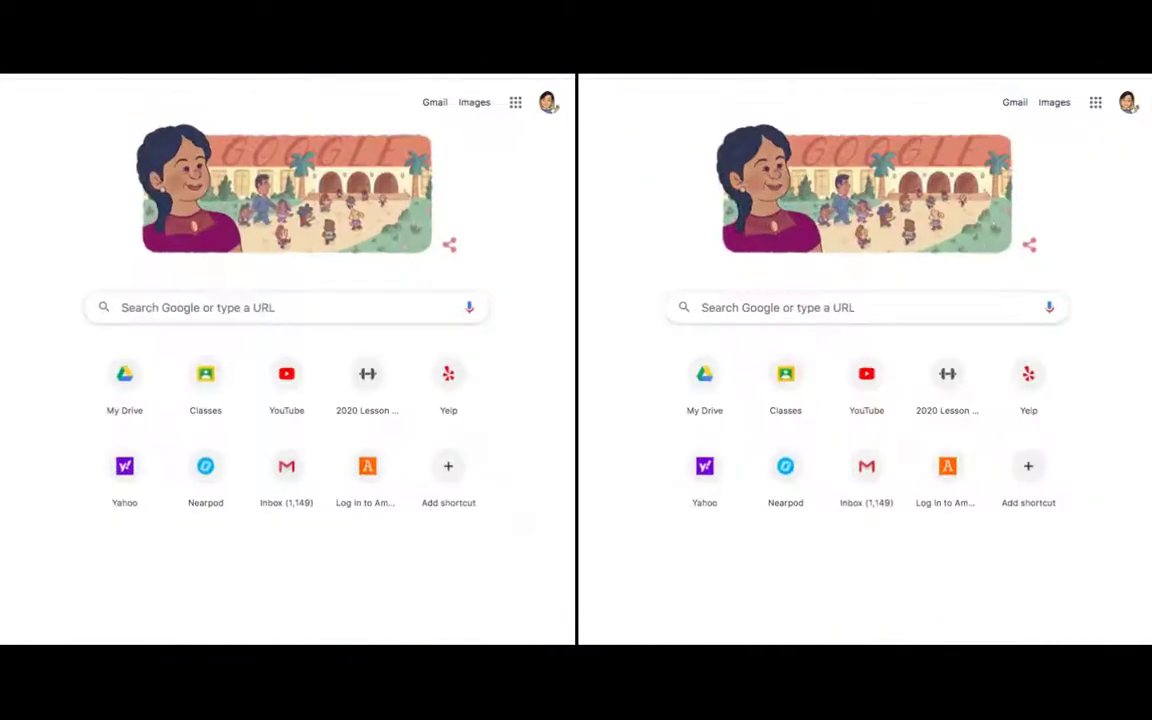
- Open the single-window Chrome space from Mission Control, and move back and forth between the desktop and the full-screen spaces
key(ctrl+Up)
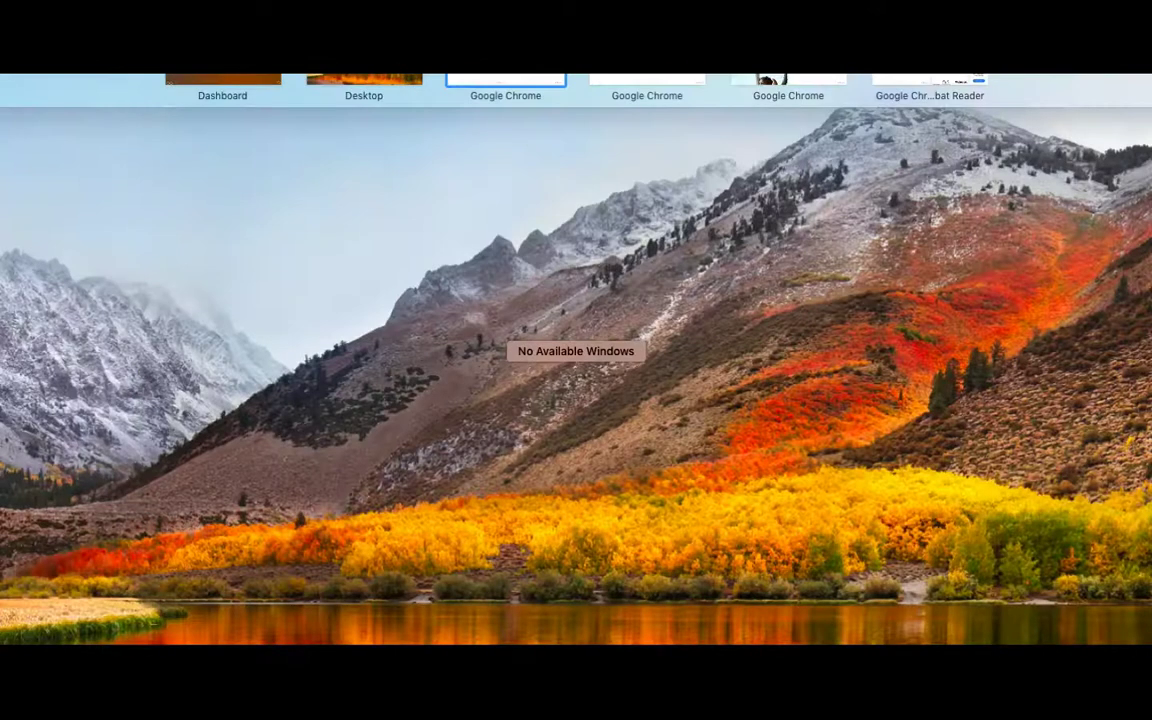
click(647, 80)
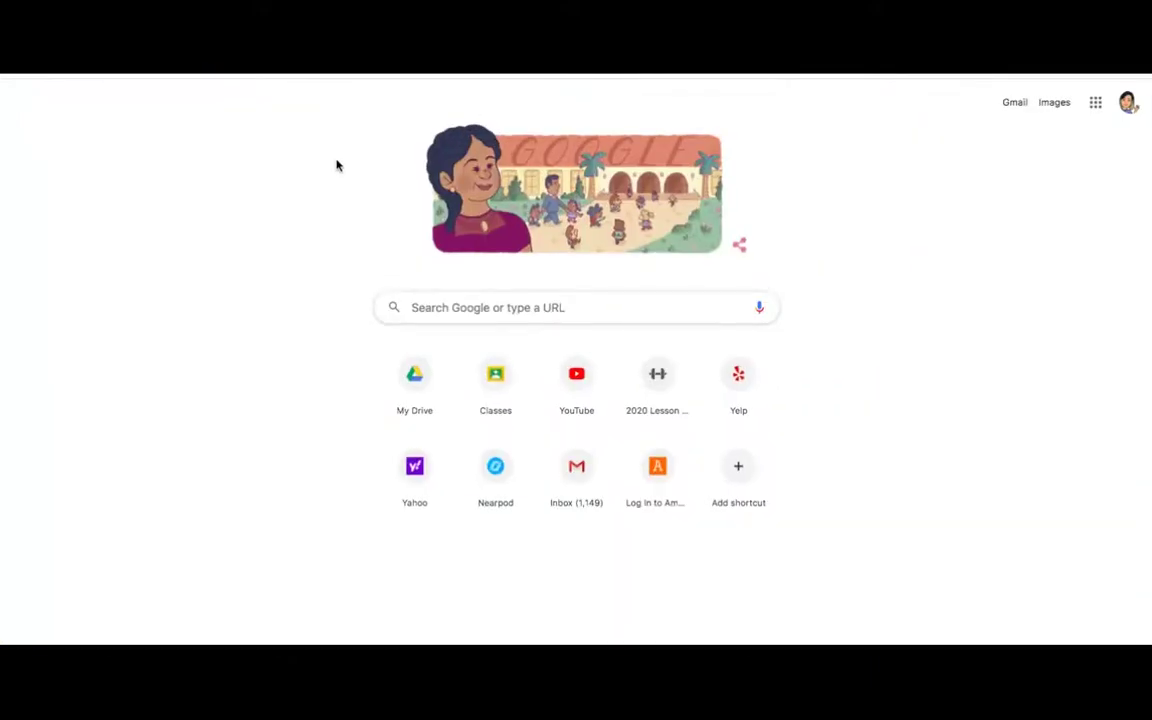
key(ctrl+Left)
key(ctrl+Left)
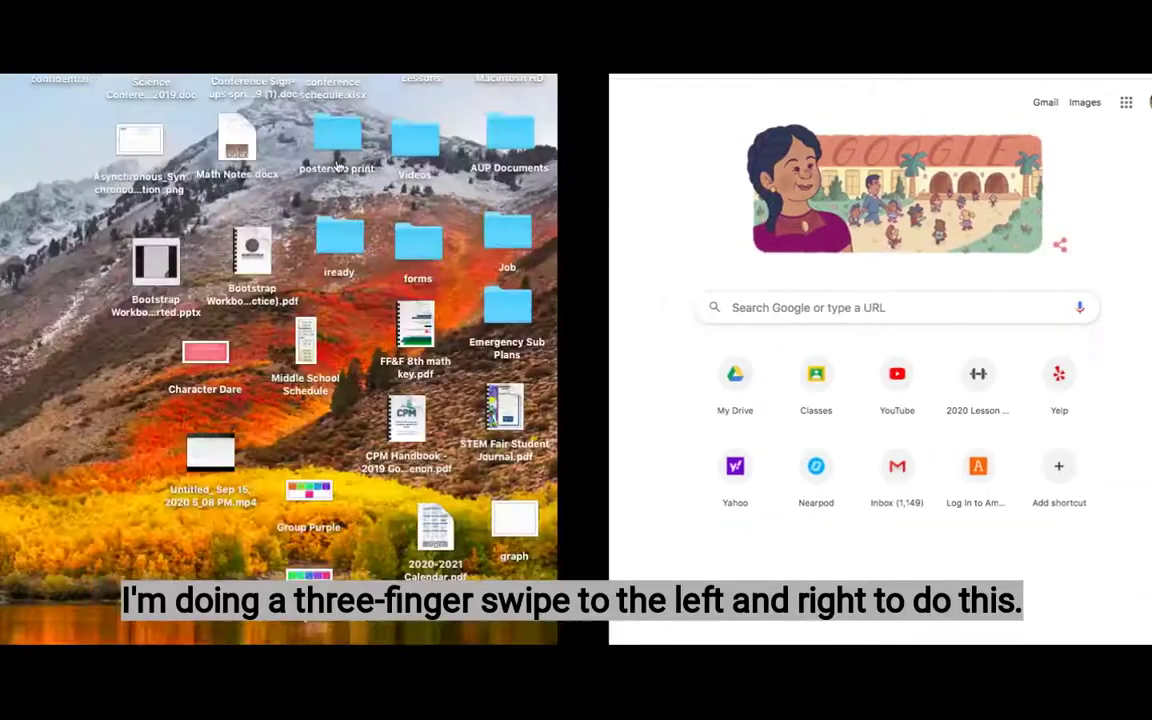
key(ctrl+Right)
key(ctrl+Right)
key(ctrl+Right)
key(ctrl+Right)
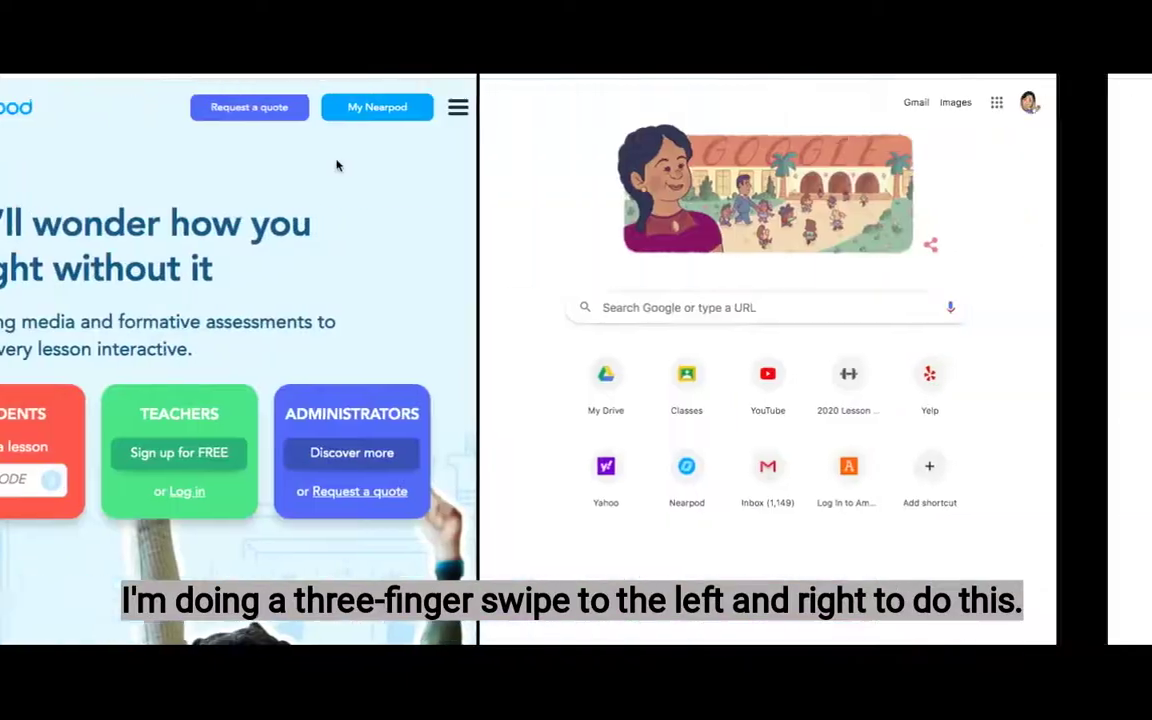
key(ctrl+Left)
key(ctrl+Left)
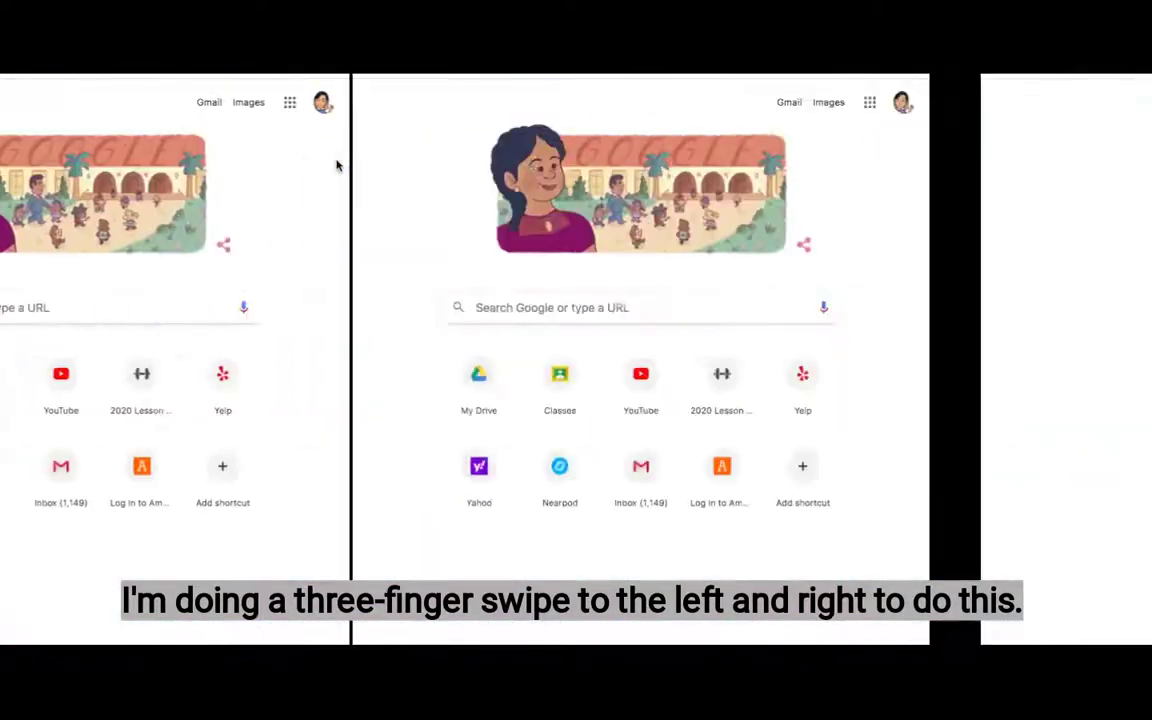
key(ctrl+Left)
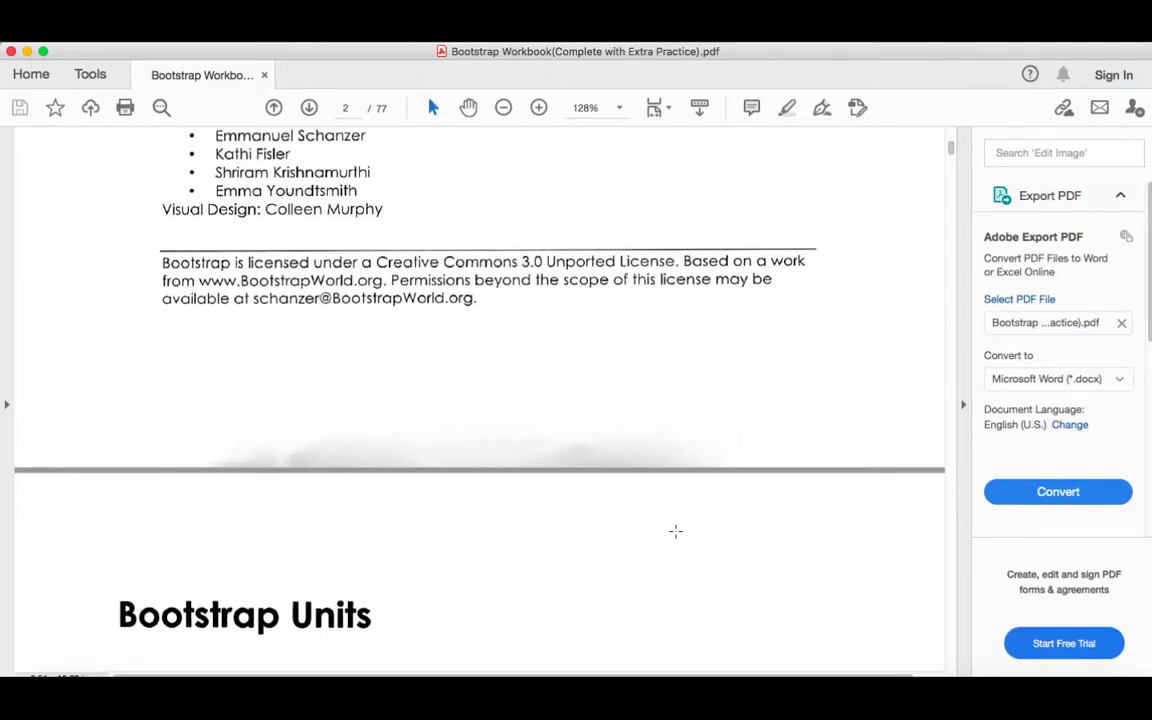
- Show all open desktop windows in Mission Control and bring one of the Chrome New Tab windows to the front
key(ctrl+Up)
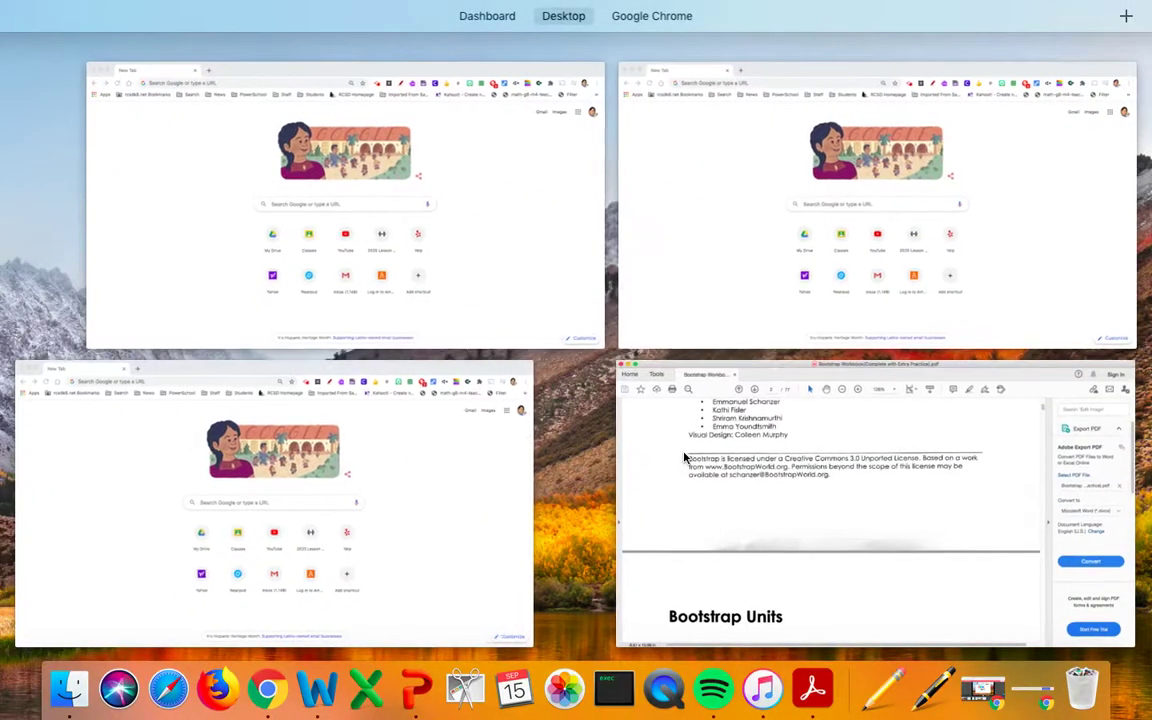
click(352, 140)
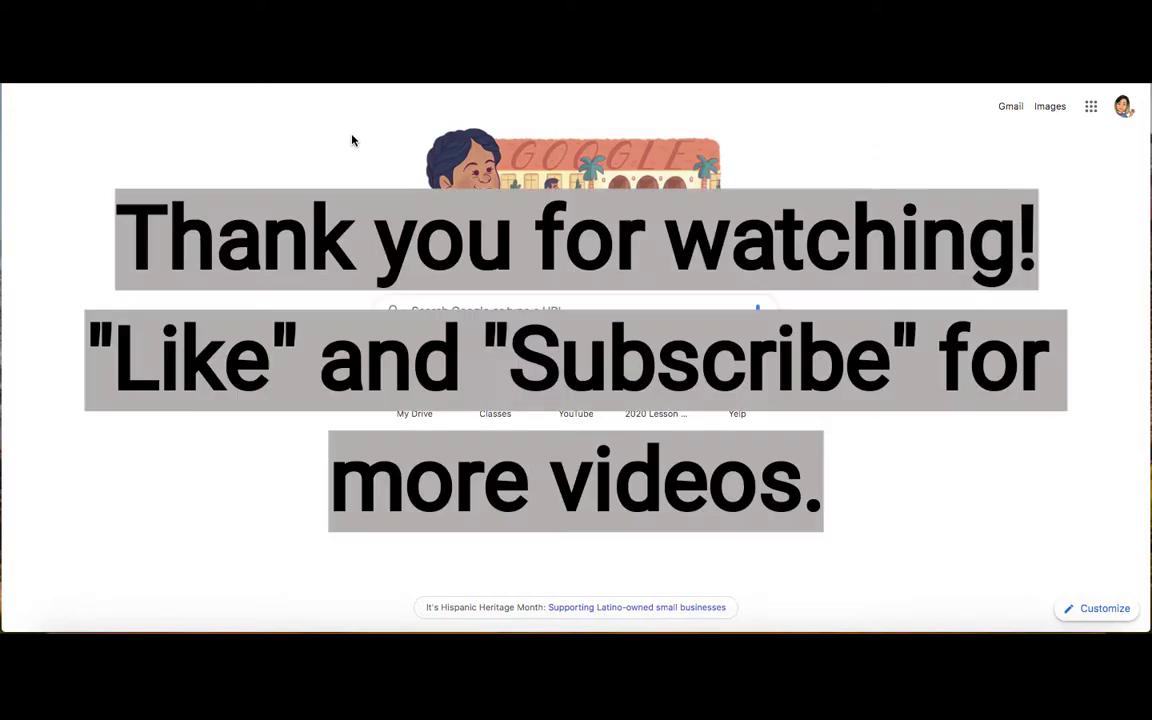